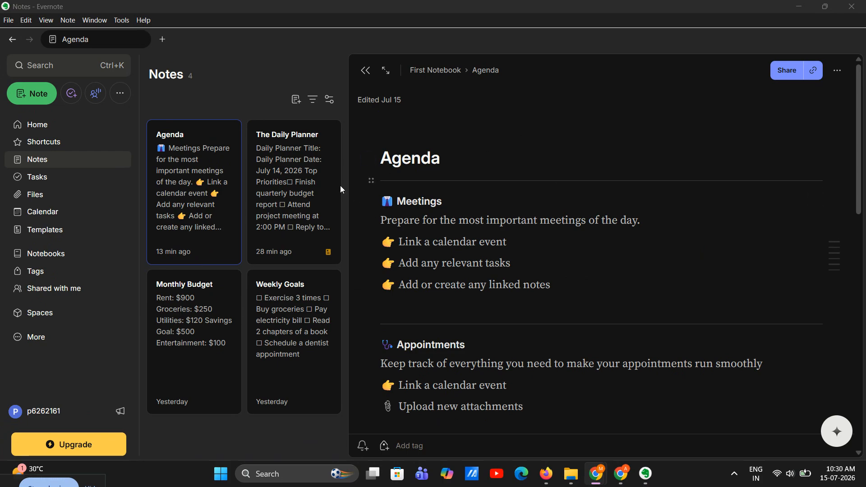
- Create a new note and insert a task named "- Finish project report -"
click(295, 99)
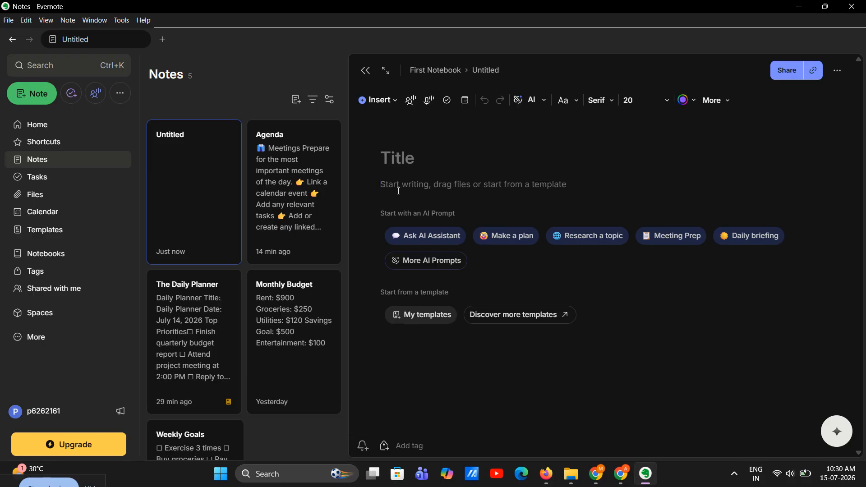
click(378, 99)
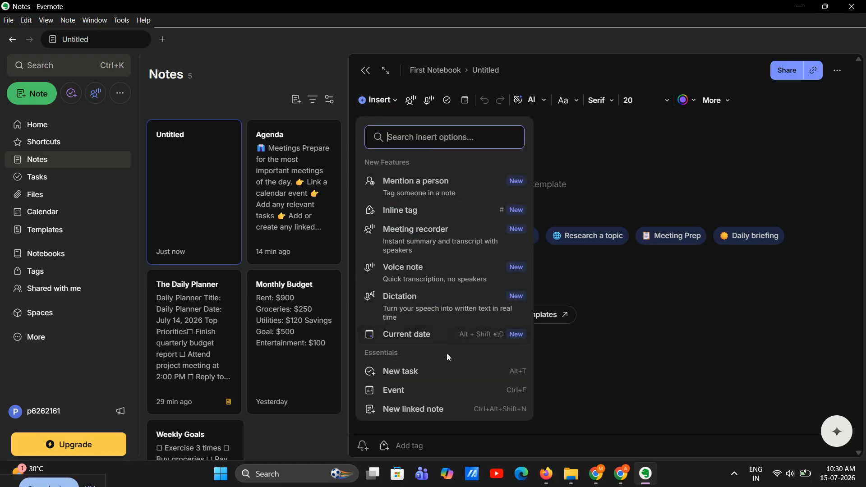
click(430, 374)
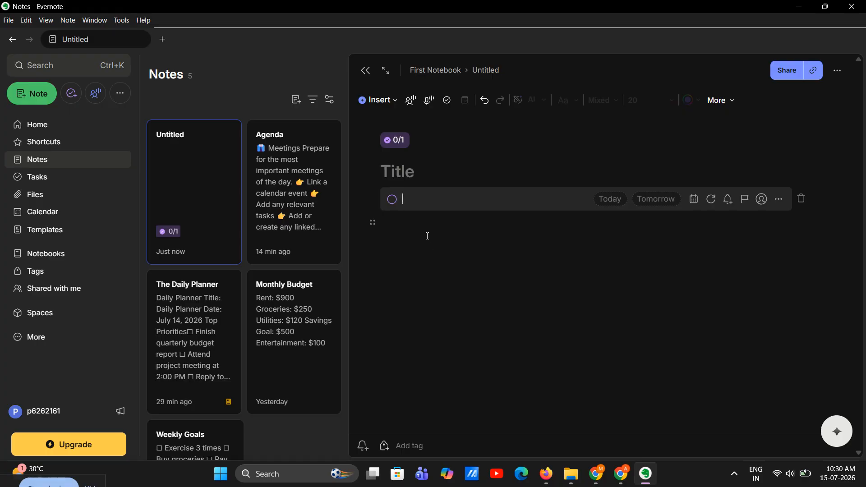
text(- Finish project report -)
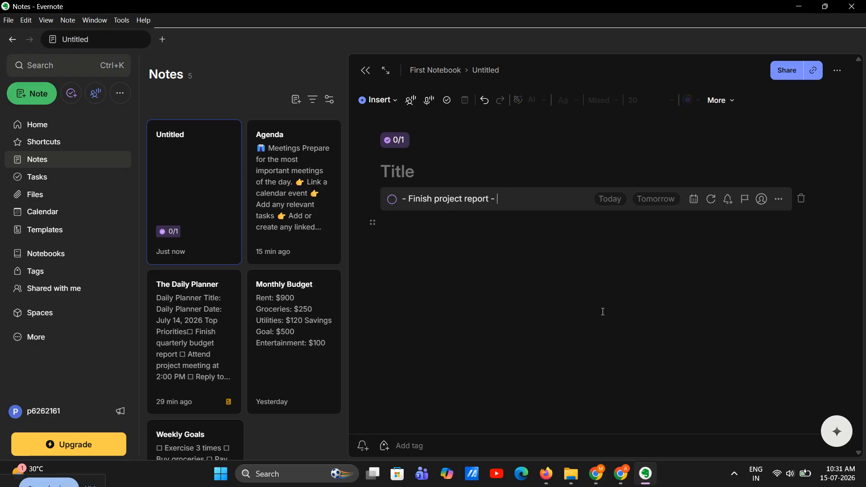
- Set the "- Finish project report -" task's due date to July 20, 2026 at 11:00 AM
click(693, 199)
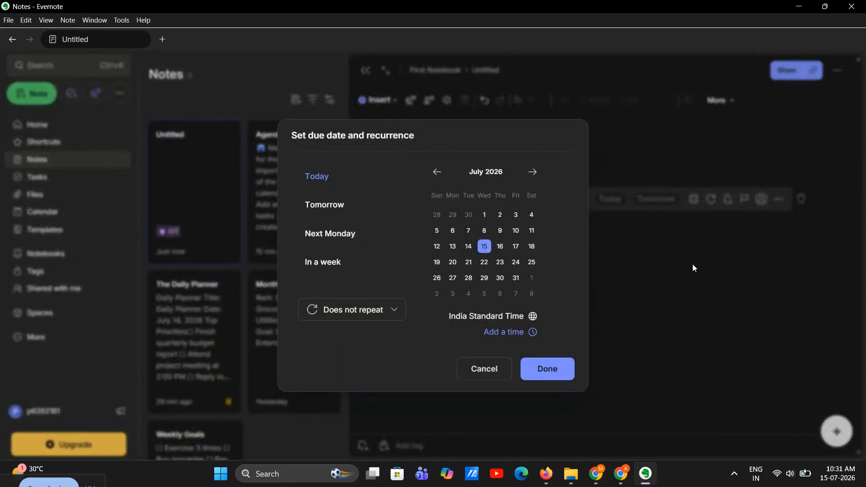
click(453, 263)
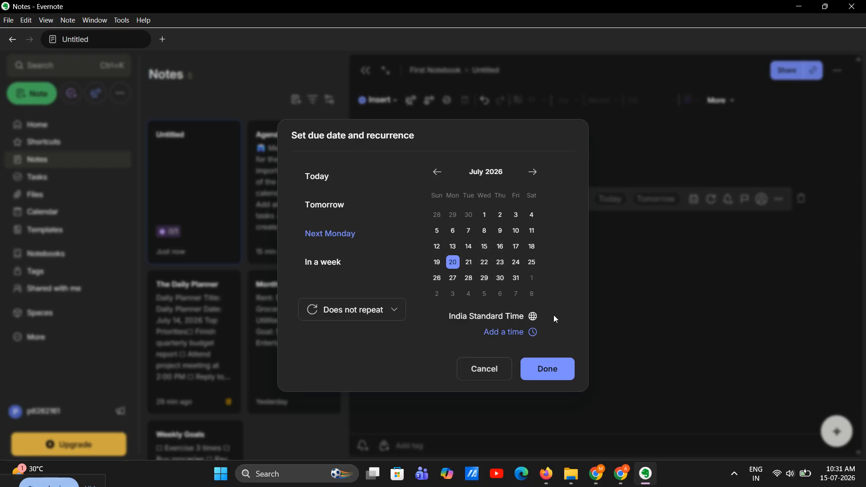
click(504, 333)
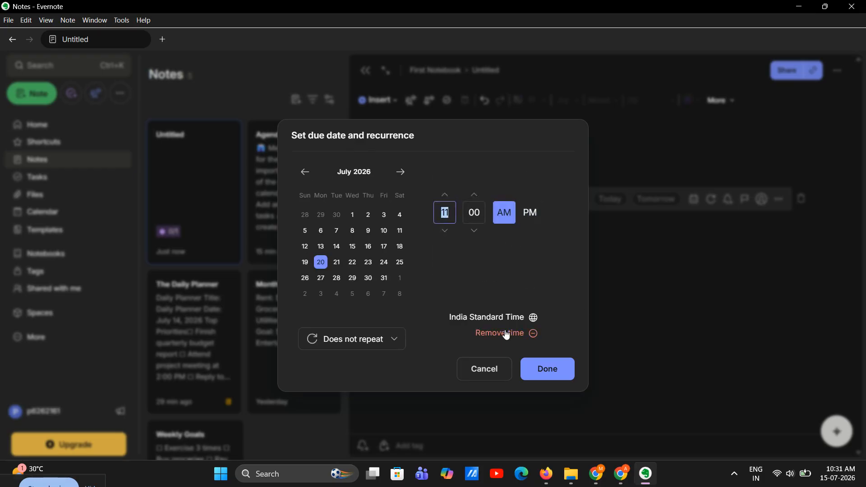
click(549, 368)
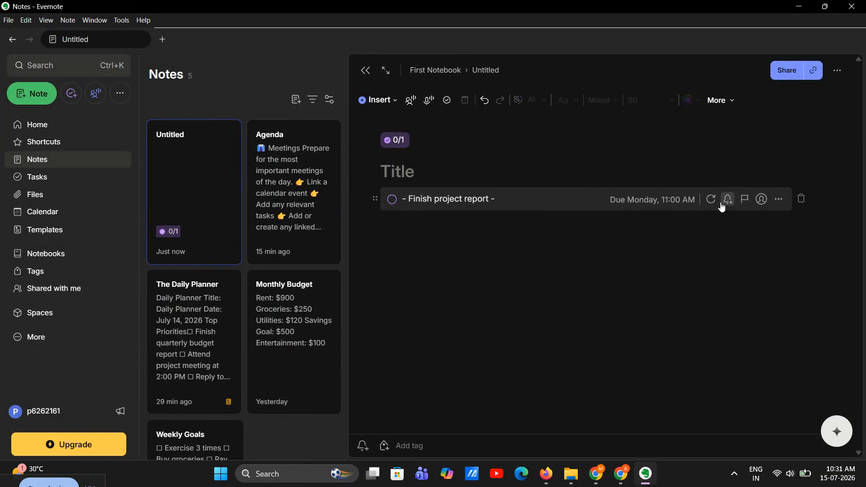
- Make the project report task repeat weekly on Monday and Thursday with no end date
click(711, 200)
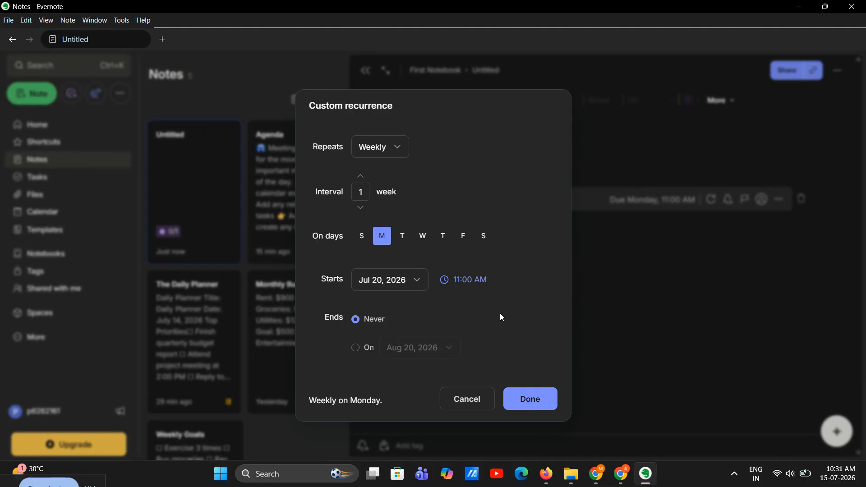
click(403, 243)
click(419, 245)
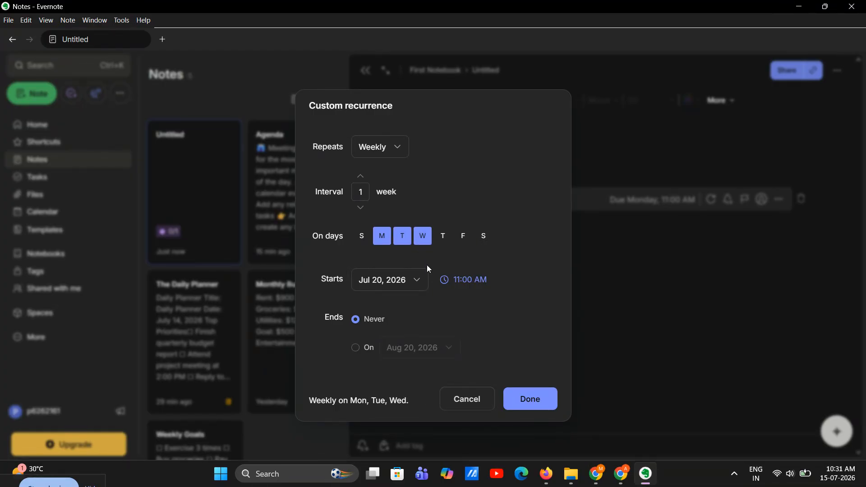
click(422, 239)
click(406, 240)
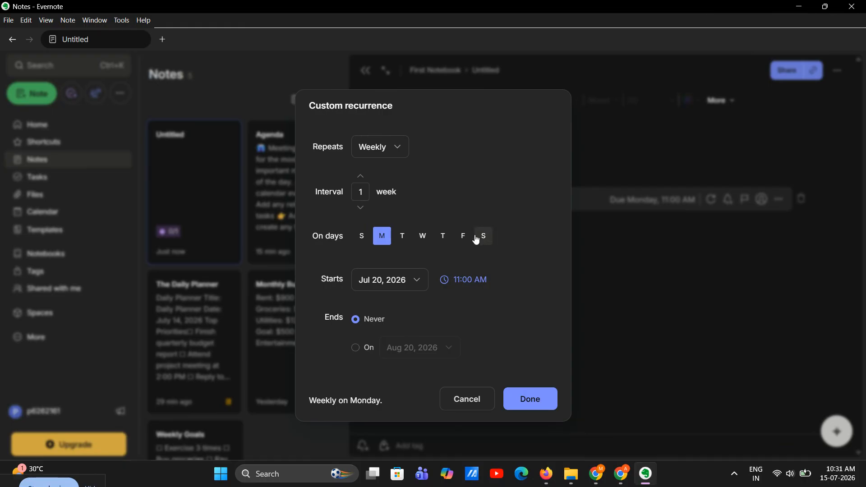
click(444, 240)
click(530, 399)
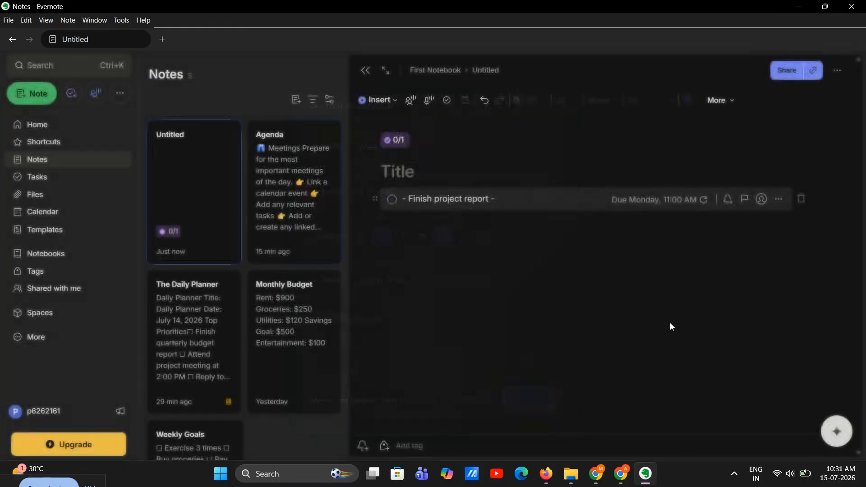
- Flag the project report task and add a reminder 30 minutes before it is due
click(745, 199)
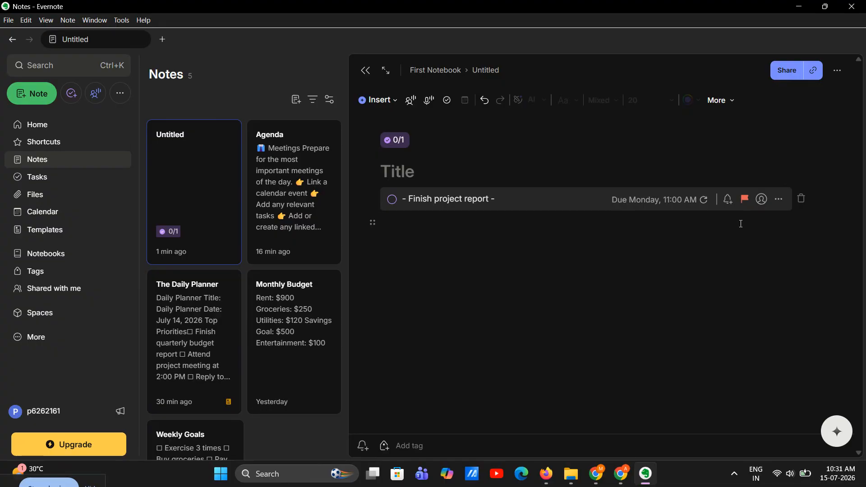
click(728, 199)
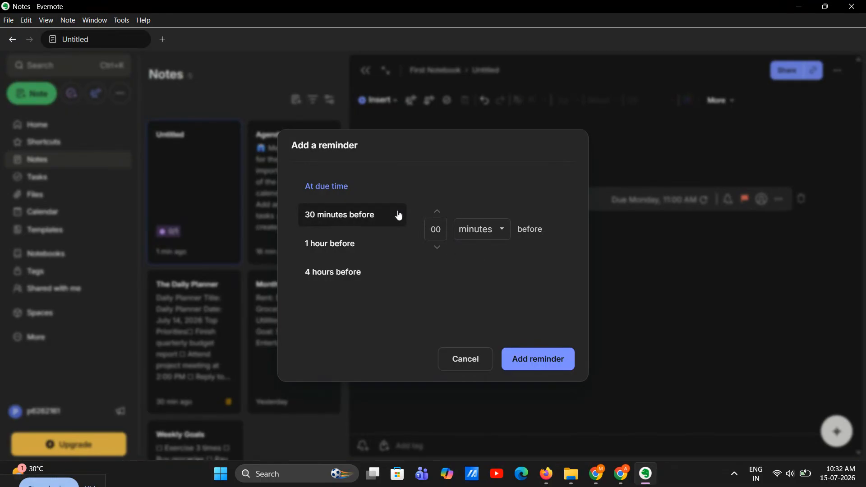
click(385, 214)
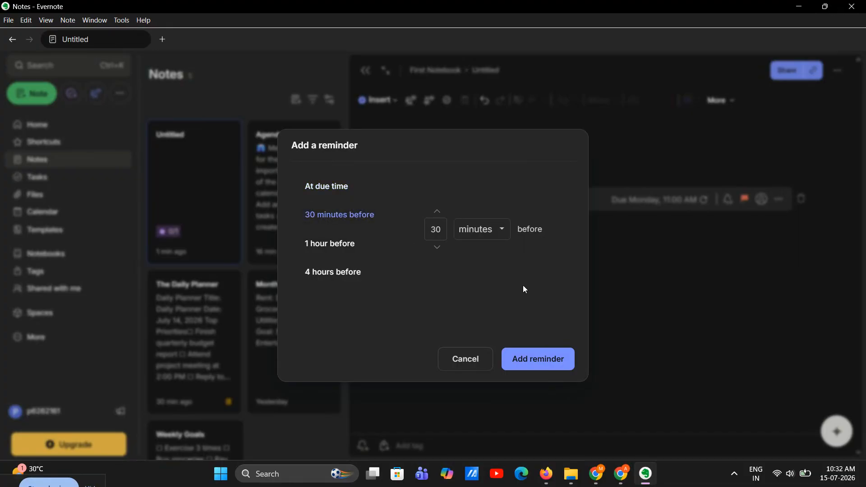
click(540, 360)
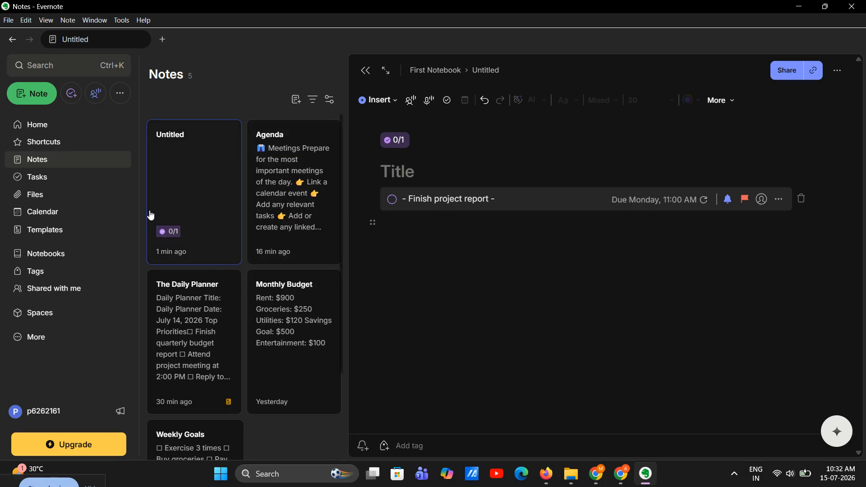
- Check off the current occurrence of the project report task in the task list and open the task's details
click(64, 180)
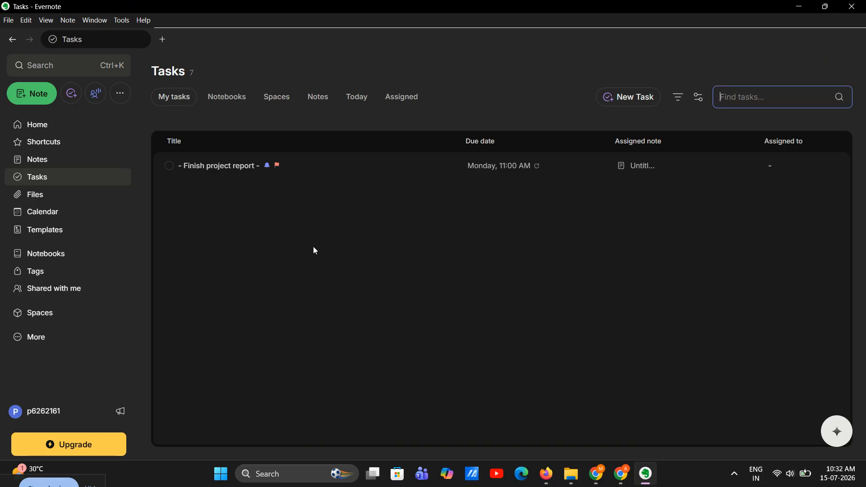
click(171, 166)
click(305, 167)
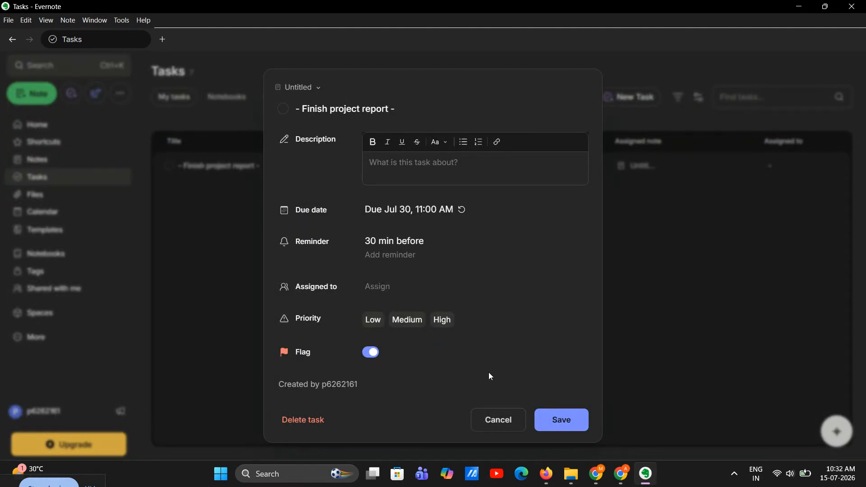
- Try the Low, Medium and High priorities for the project report task, ending on High, and save its details
click(375, 321)
click(407, 322)
click(444, 321)
click(450, 323)
click(578, 419)
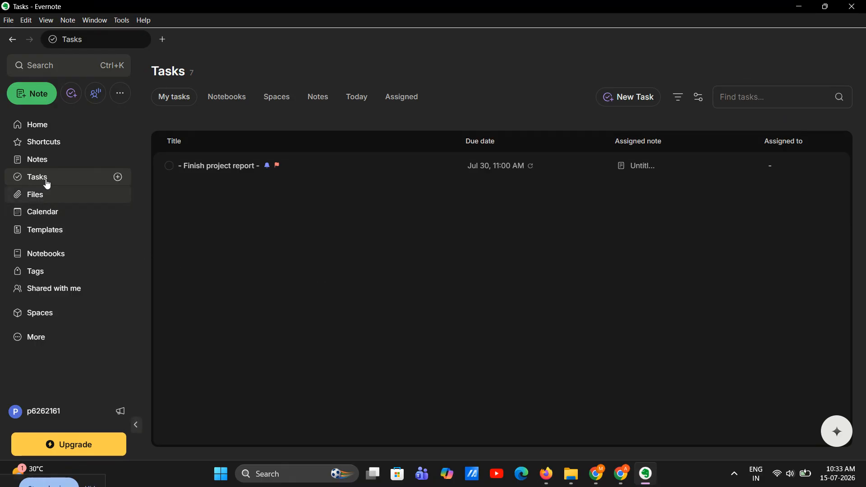
- Return to the untitled note and insert a second task below the project report task
click(38, 164)
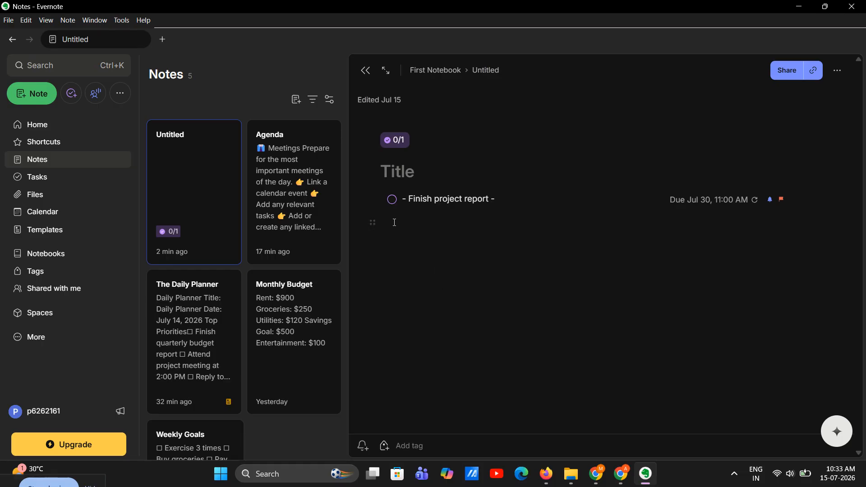
click(403, 248)
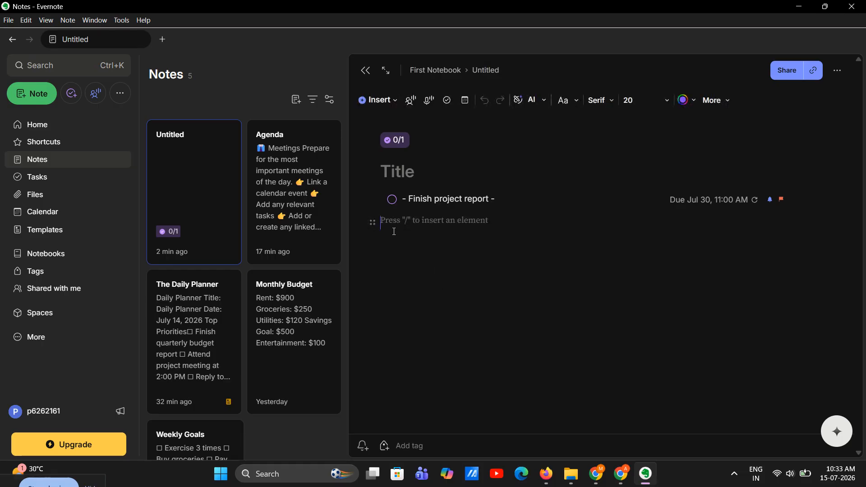
click(370, 102)
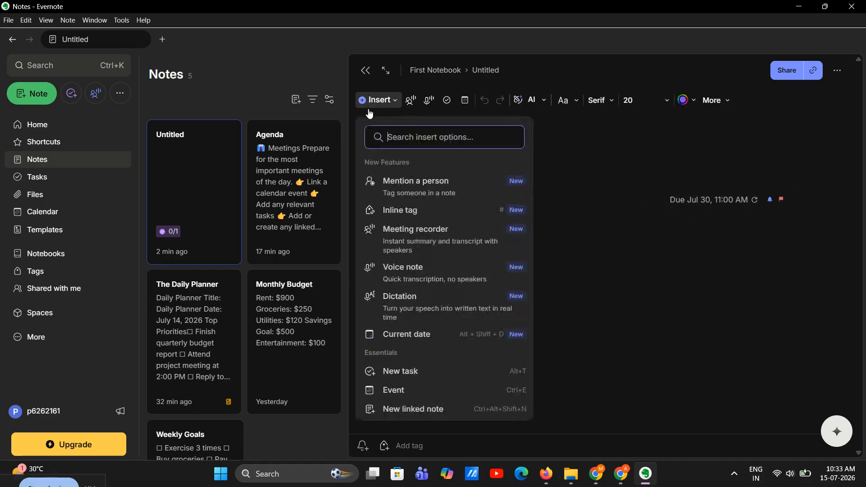
click(411, 373)
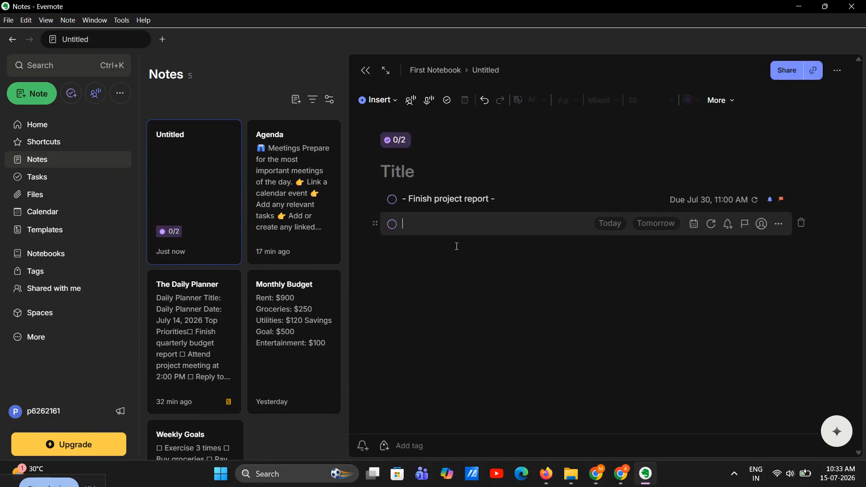